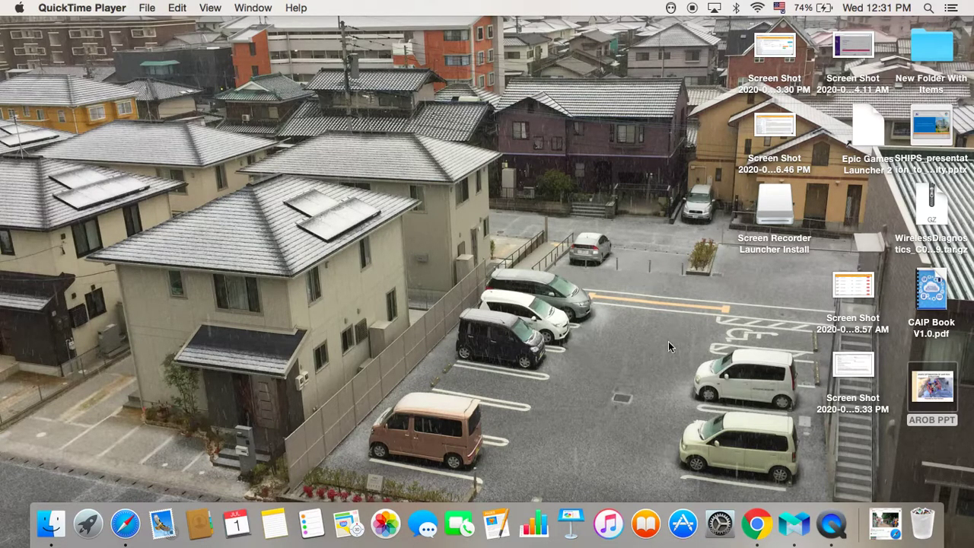
Step: Bring Chrome forward showing the screencast-o-matic.com/screen-recorder page
left_click(756, 523)
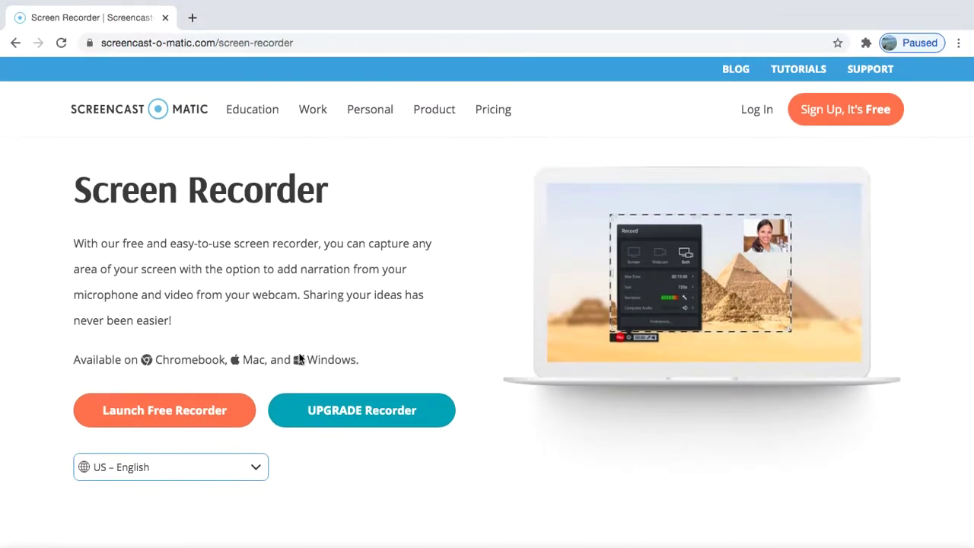
Step: Launch the free recorder and allow the Screen Recorder Launcher to open
left_click(187, 418)
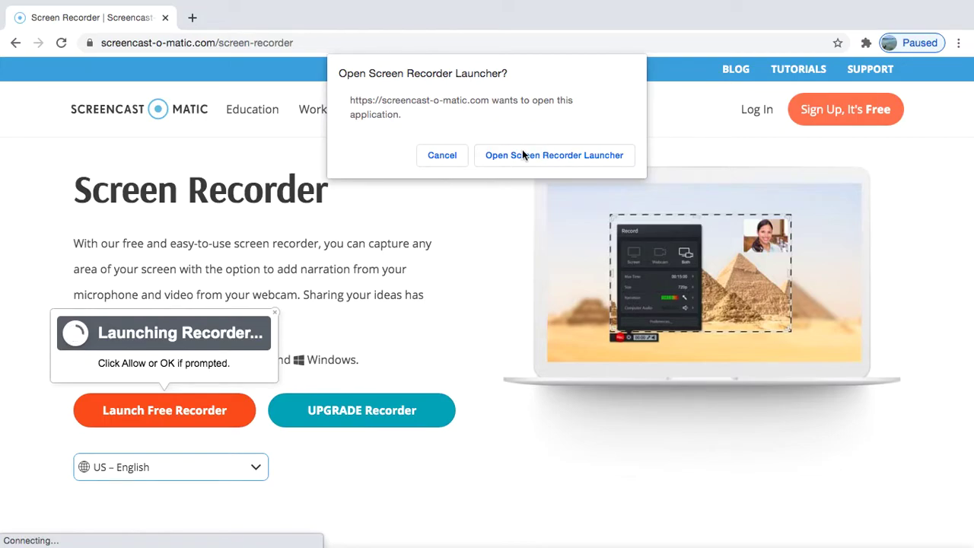
left_click(543, 155)
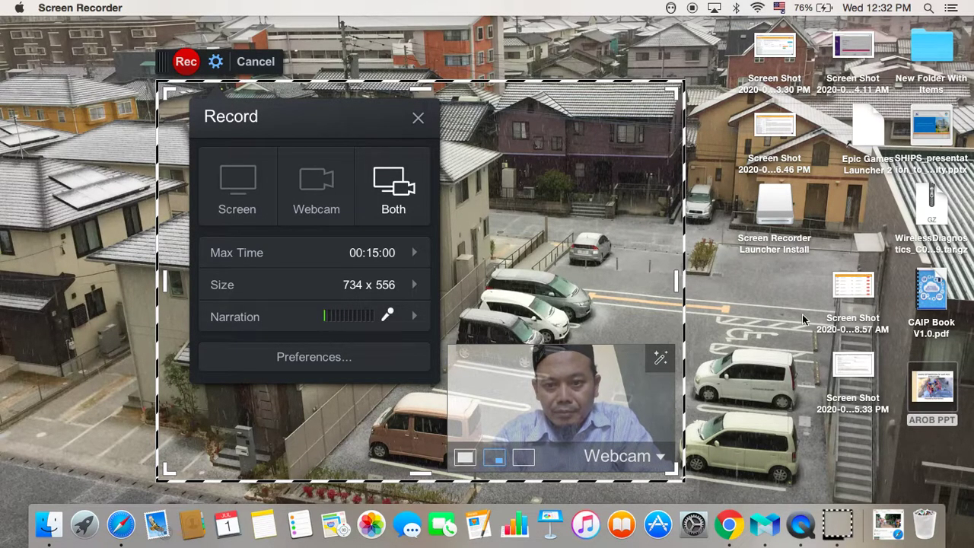
Step: Open the AROB PPT file from the desktop in Keynote
double_click(932, 387)
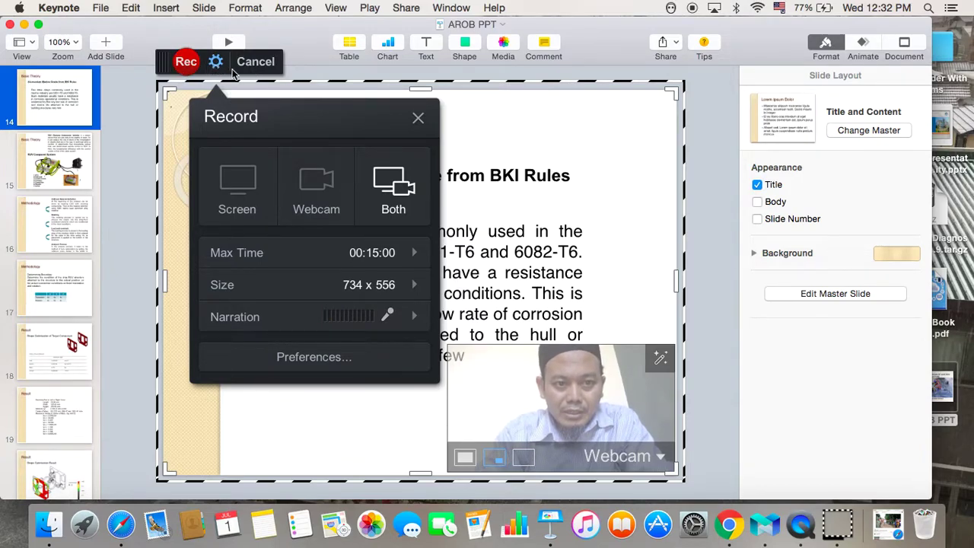
Step: Choose Both mode with a bottom-right webcam inset and start recording
left_click(238, 202)
left_click(238, 202)
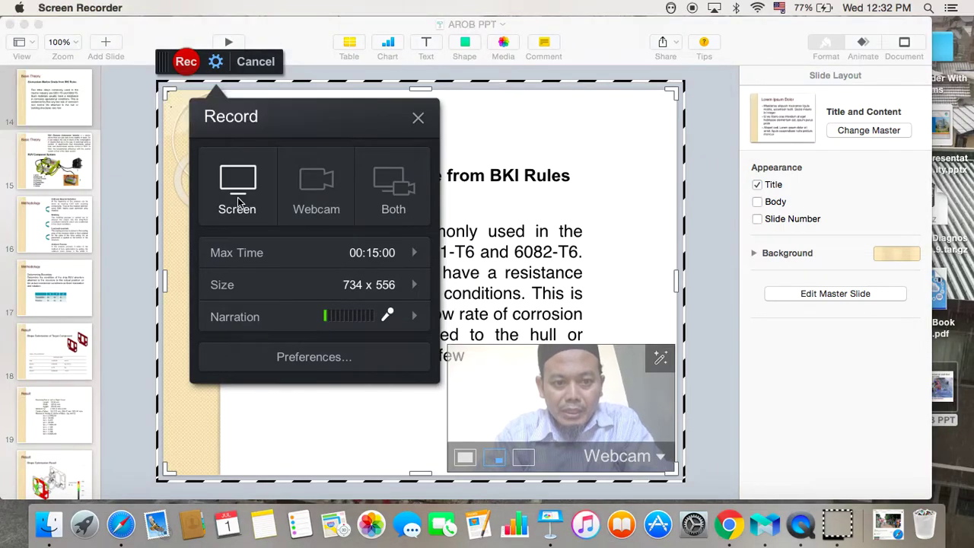
left_click(312, 186)
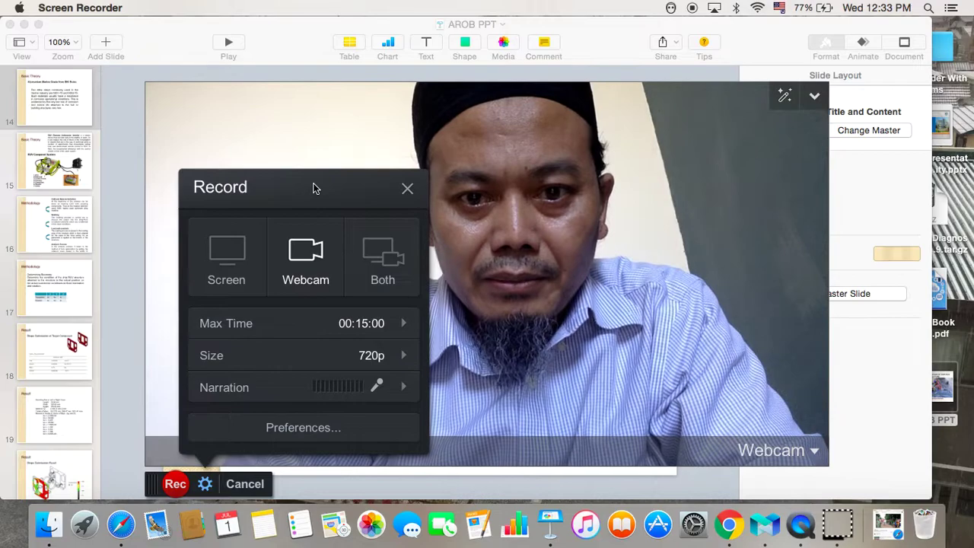
left_click(405, 263)
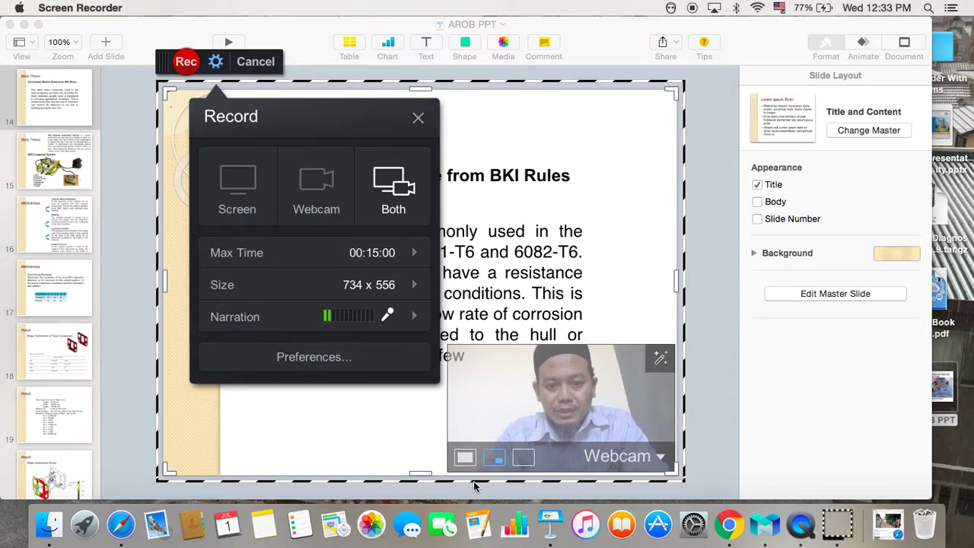
left_click(465, 458)
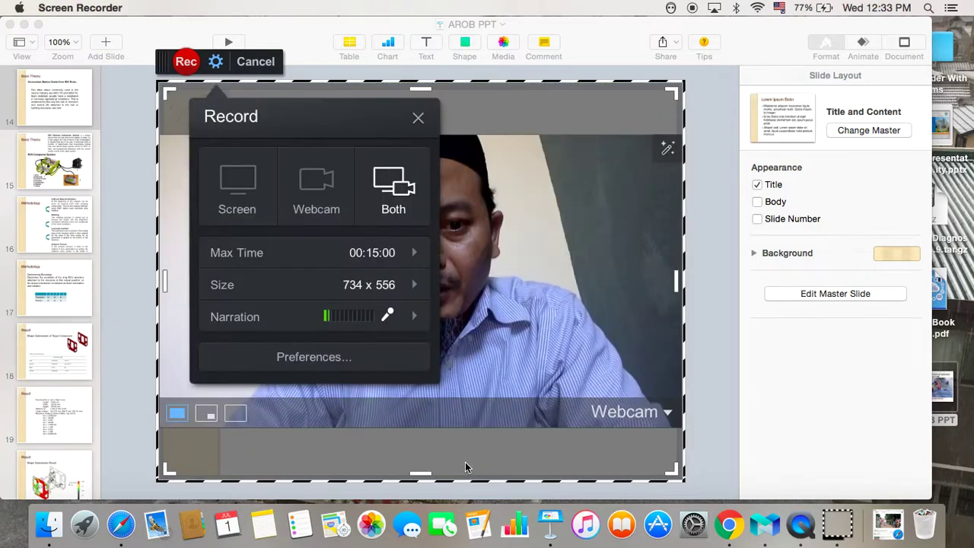
left_click(213, 414)
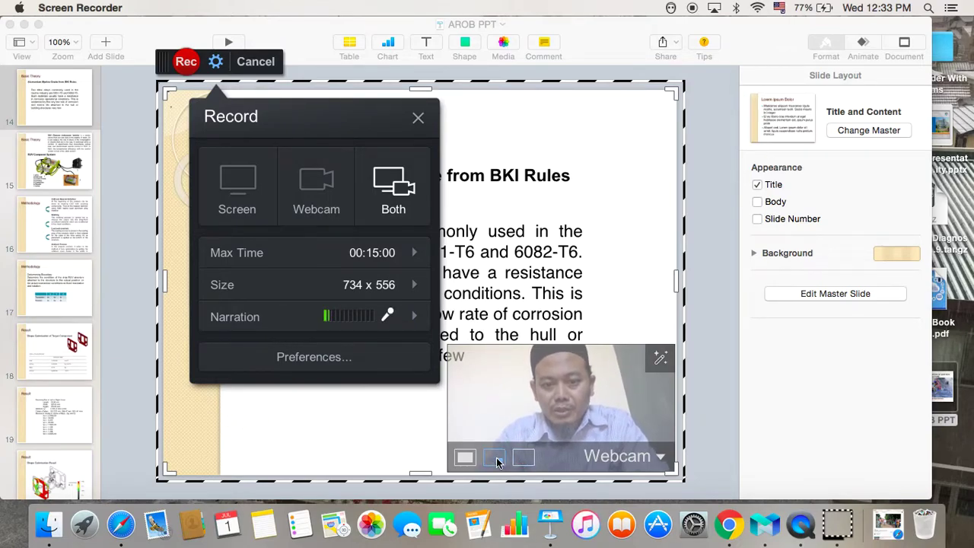
left_click(187, 62)
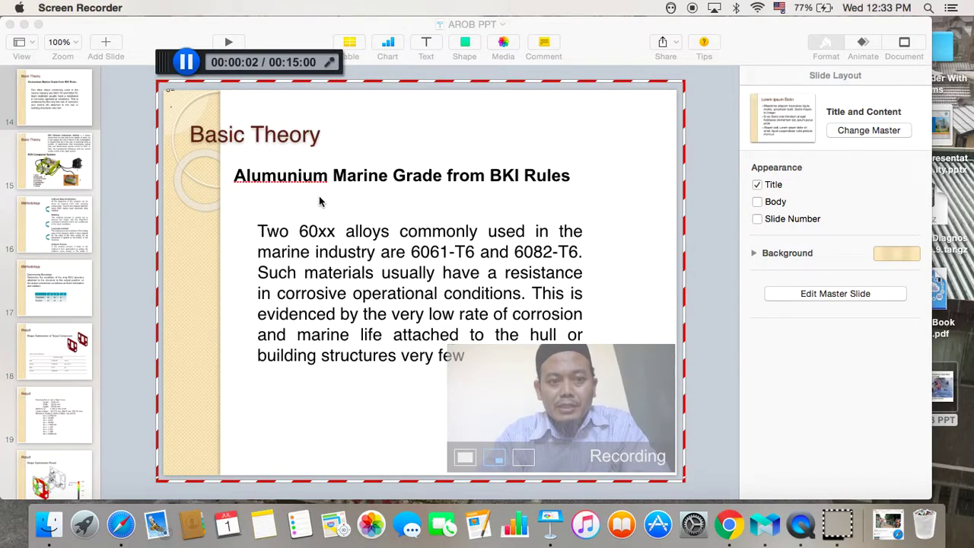
Step: Step through the Keynote slides on camera, pausing at 0:29.79 on the Acknowledge slide
left_click(67, 112)
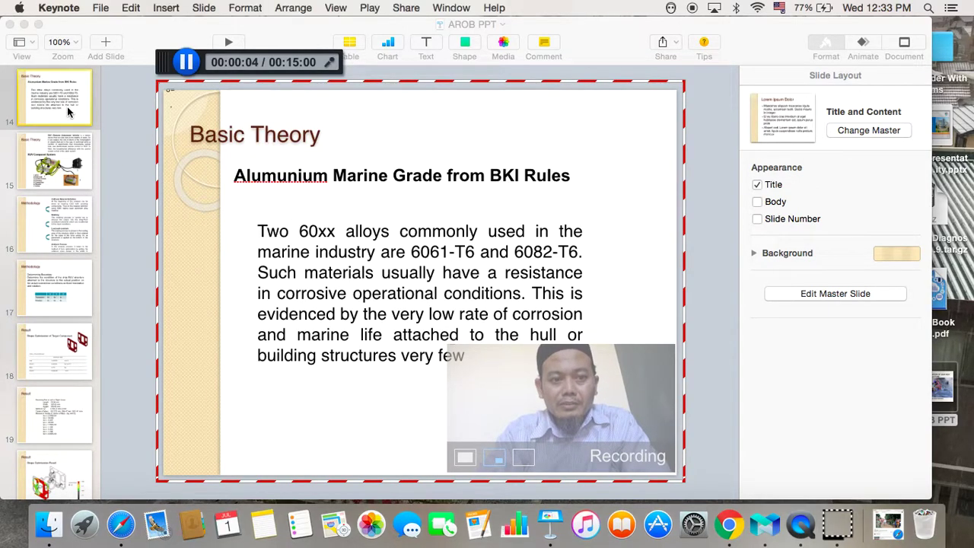
key("Up")
key("Up")
key("Up")
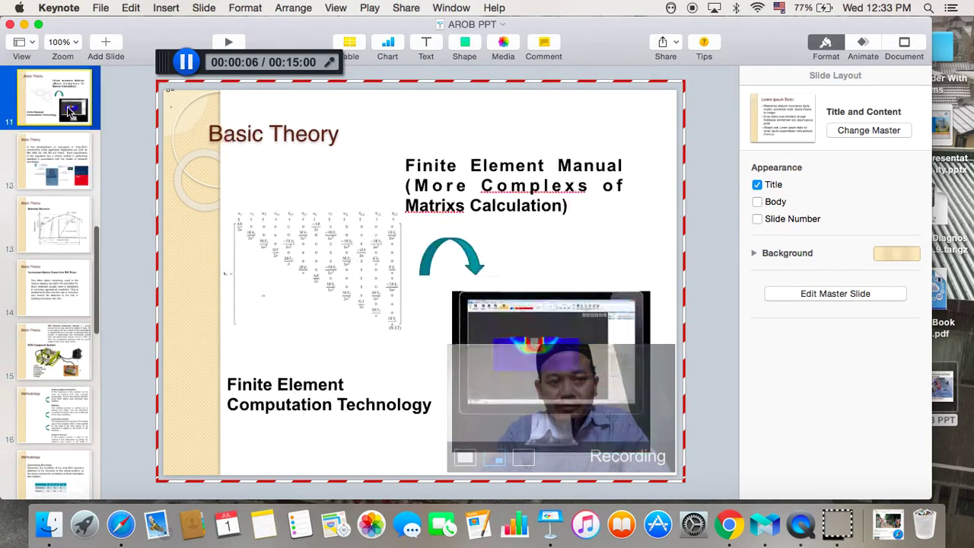
key("Up")
key("Up")
key("Up")
key("Up")
key("Up")
key("Up")
key("Up")
key("Up")
key("Up")
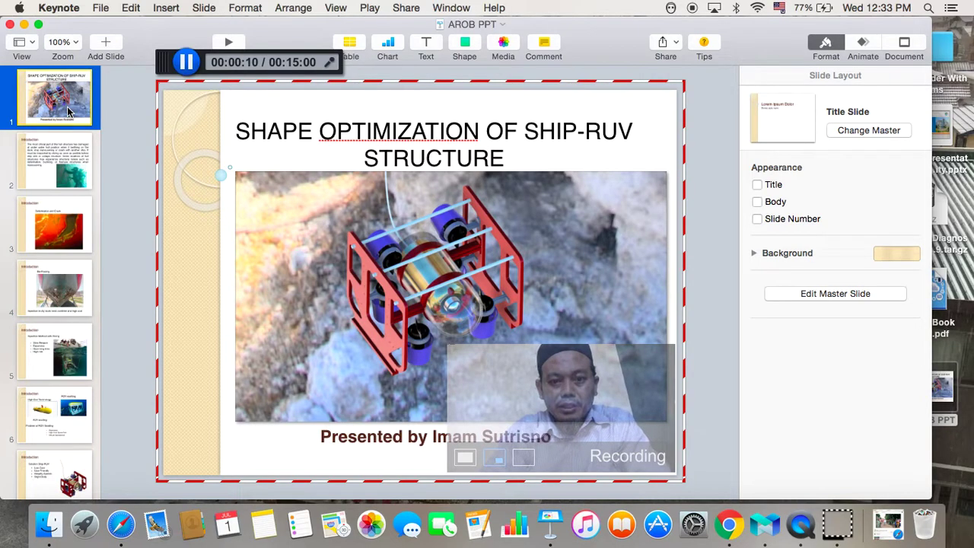
key("Down")
key("Down")
key("Down")
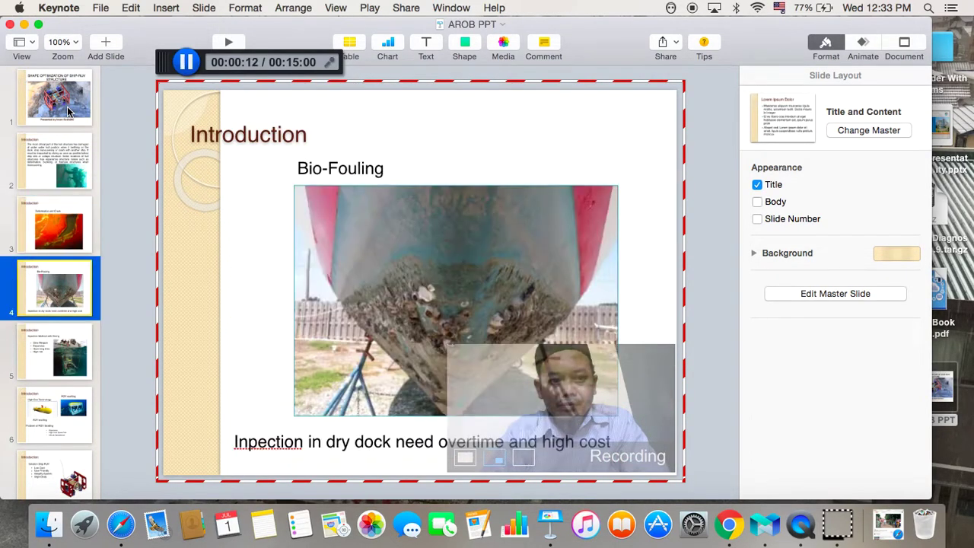
key("Down")
key("Down")
key("Down")
key("Down")
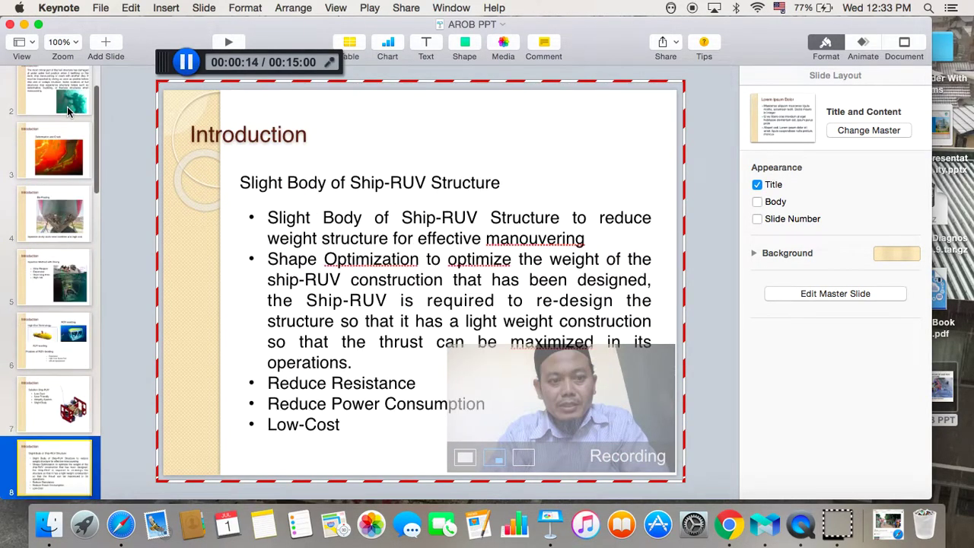
key("Down")
key("Down")
key("Down")
key("Down")
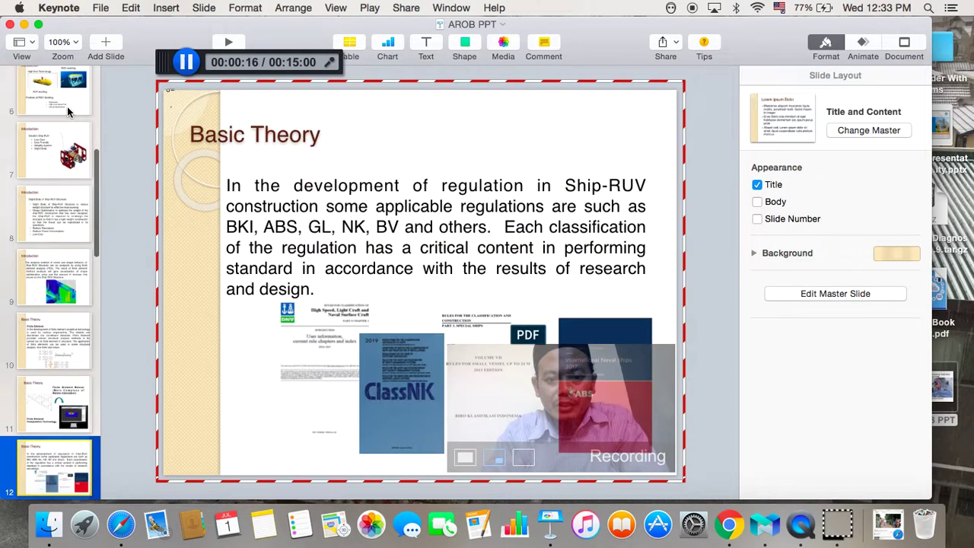
key("Down")
key("Down")
key("Down")
key("Down")
key("Down")
key("Down")
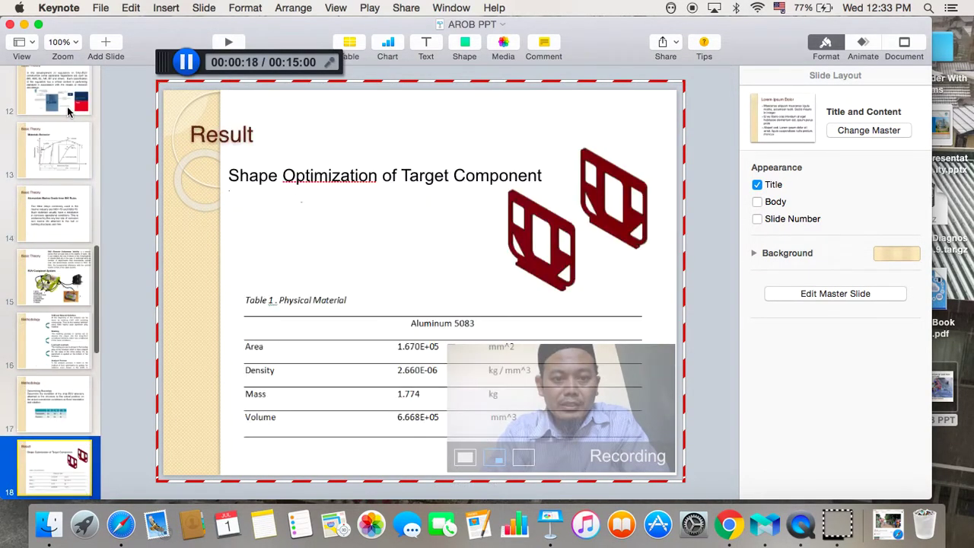
key("Down")
key("Down")
key("Down")
key("Down")
key("Down")
key("Down")
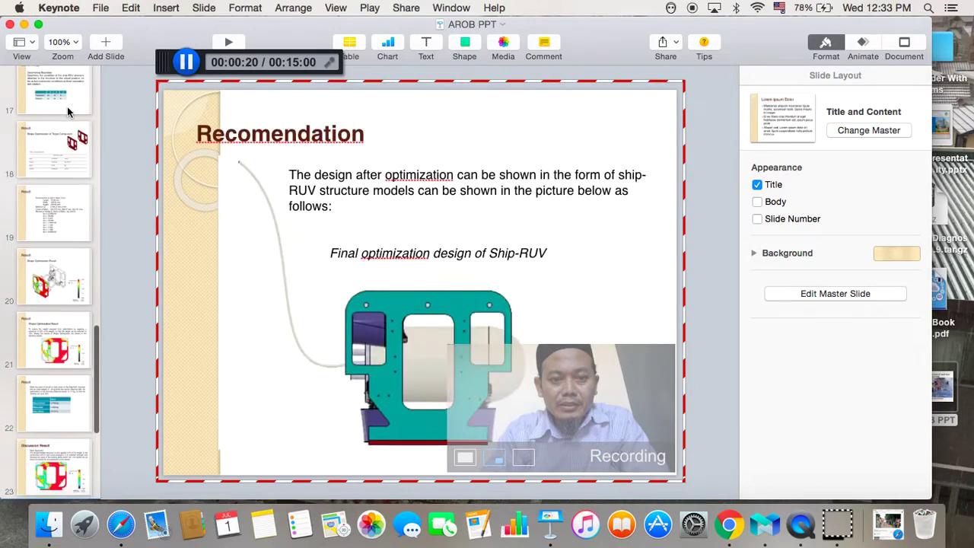
key("Down")
key("Down")
key("Down")
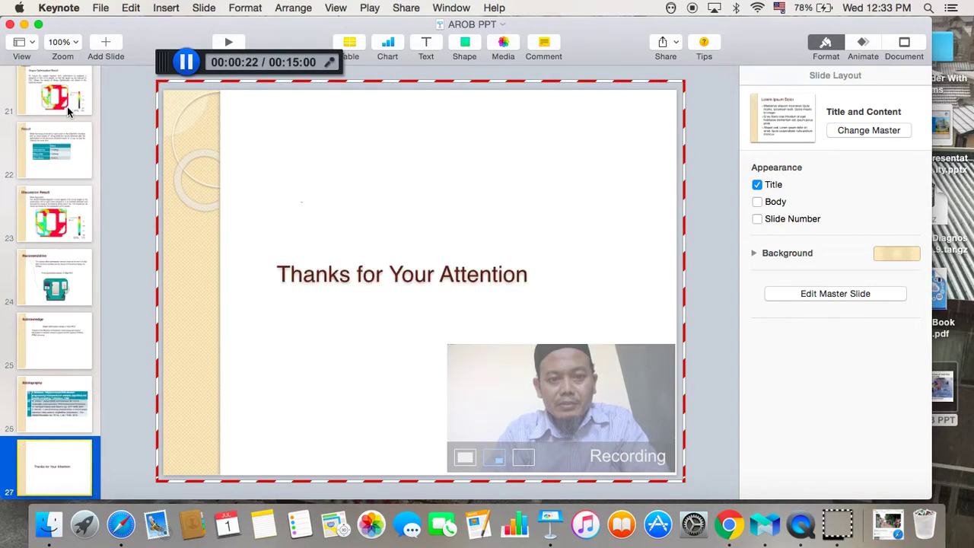
key("Up")
key("Up")
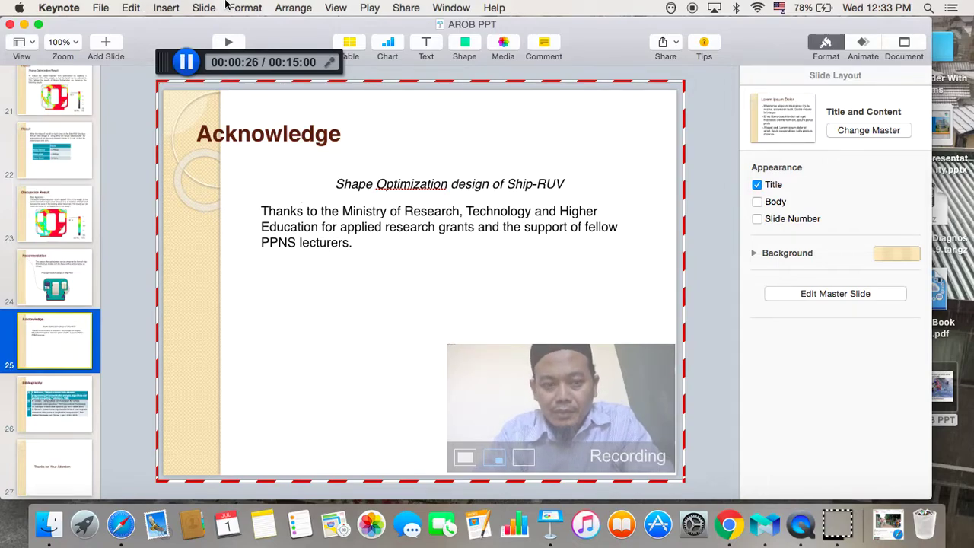
left_click(186, 63)
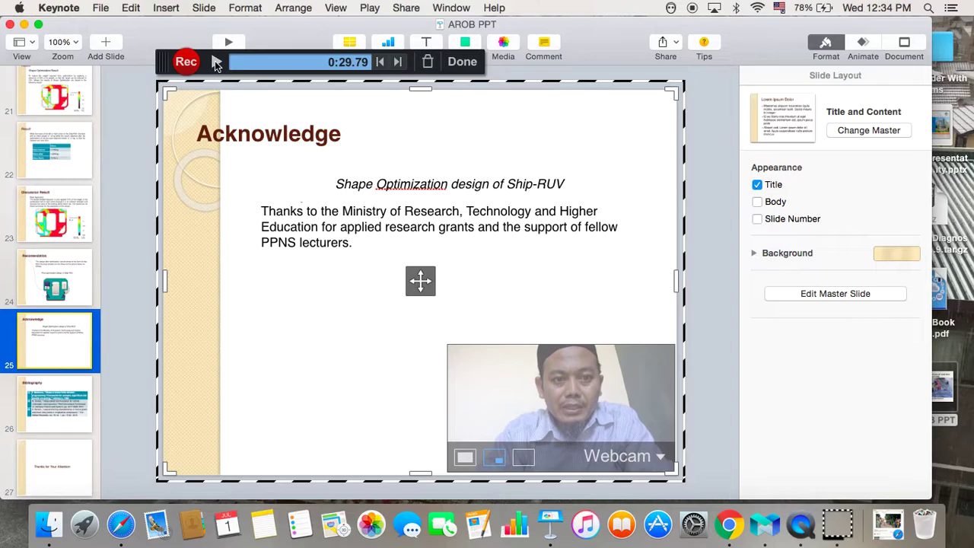
Step: Review the 0:30 recording, mark it Done, and choose Edit Video
left_click(217, 63)
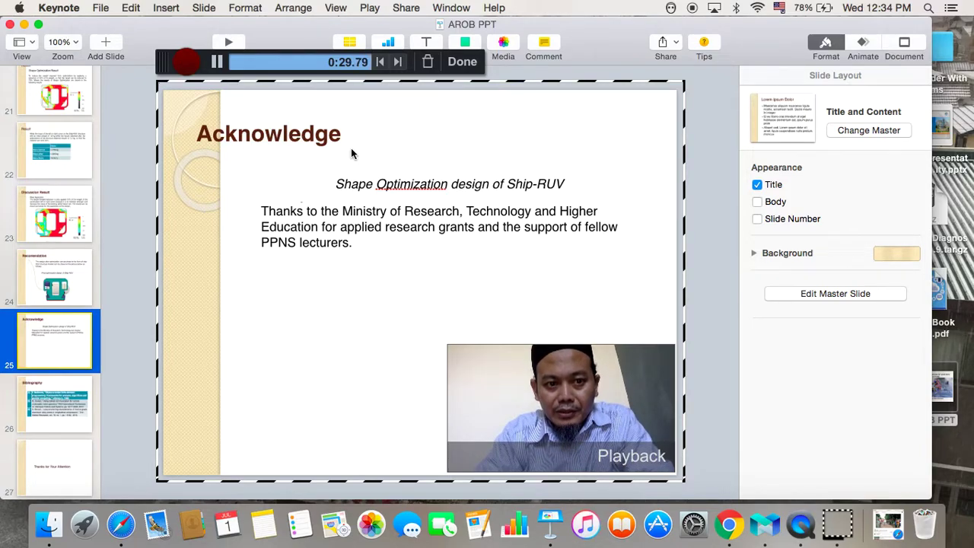
left_click(459, 65)
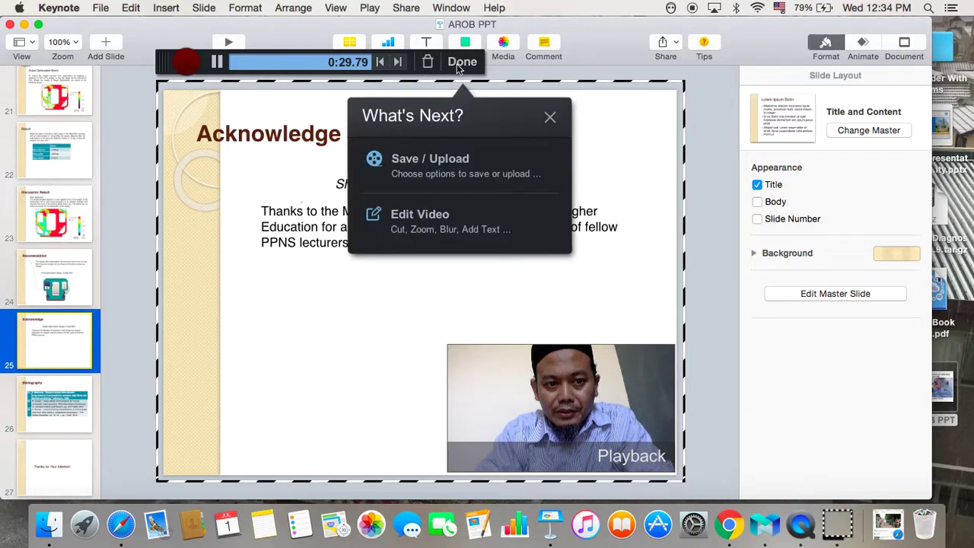
left_click(442, 166)
left_click(431, 231)
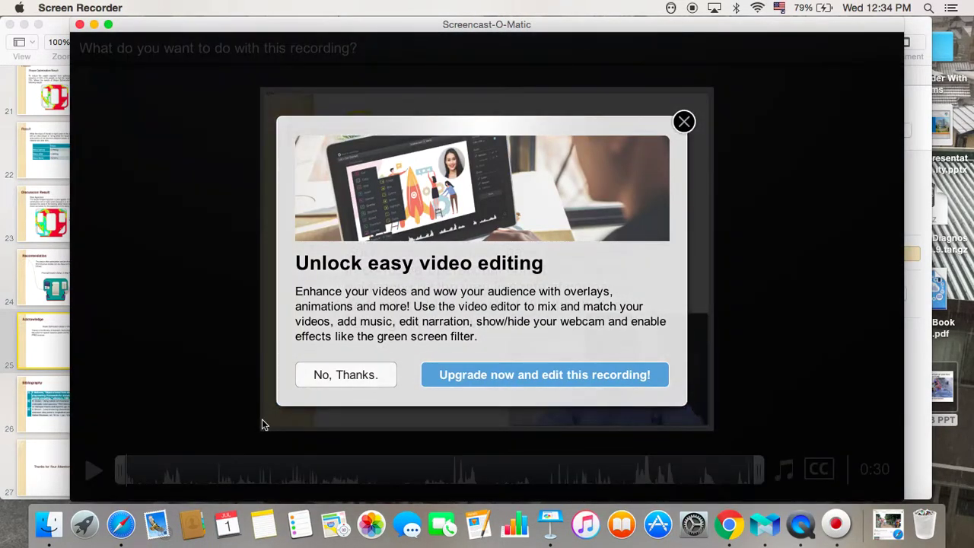
Step: Dismiss the upgrade offer, trim the clip to start at 0:01.84 and last 0:26, then preview it
left_click(684, 122)
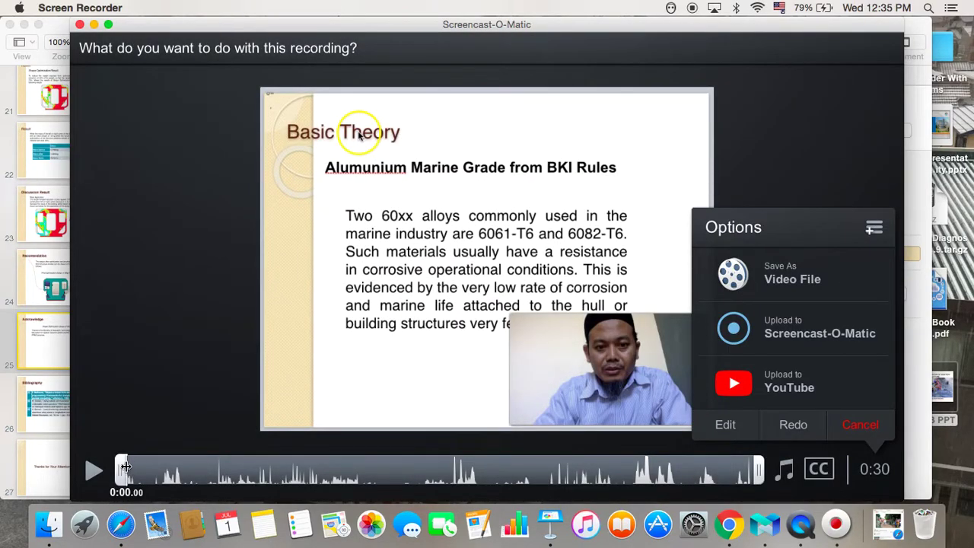
left_click_drag(124, 471, 162, 467)
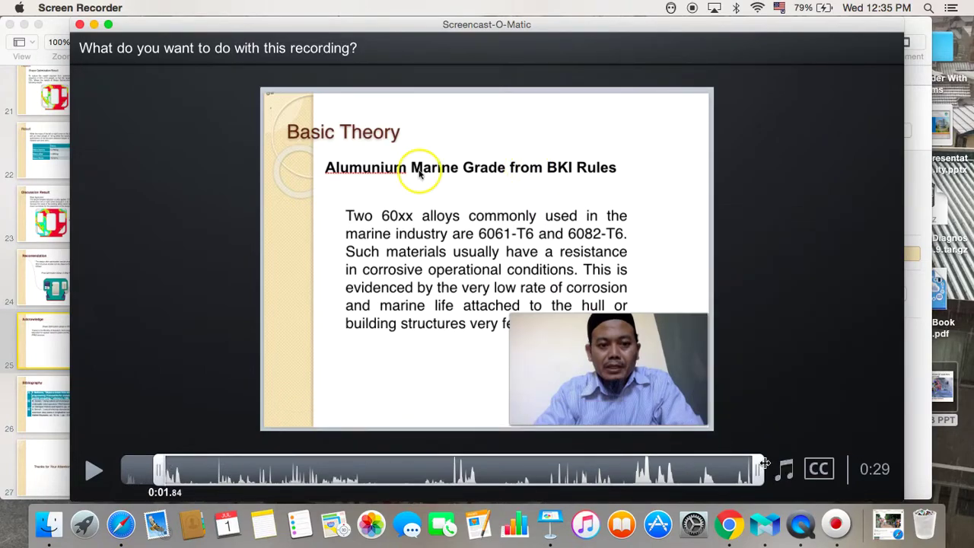
left_click_drag(761, 461, 712, 464)
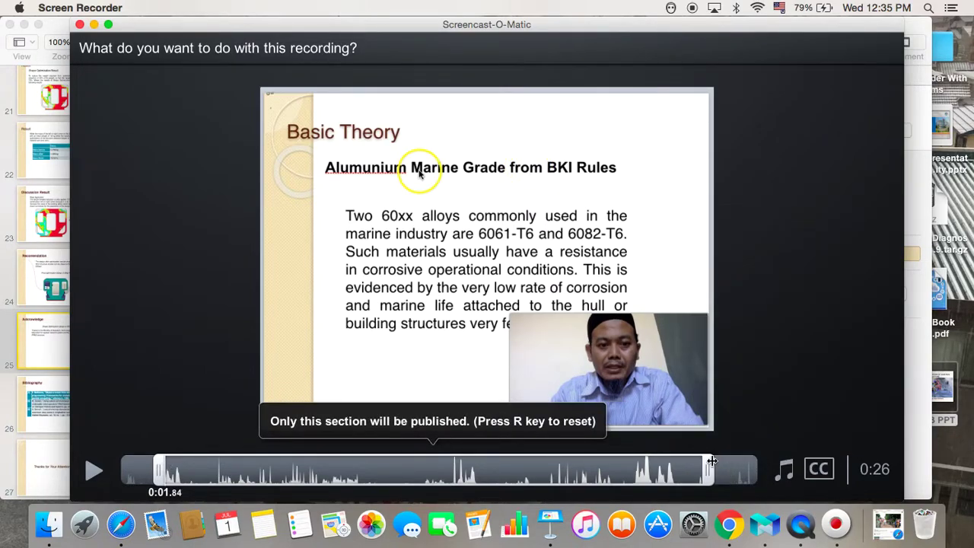
left_click(94, 471)
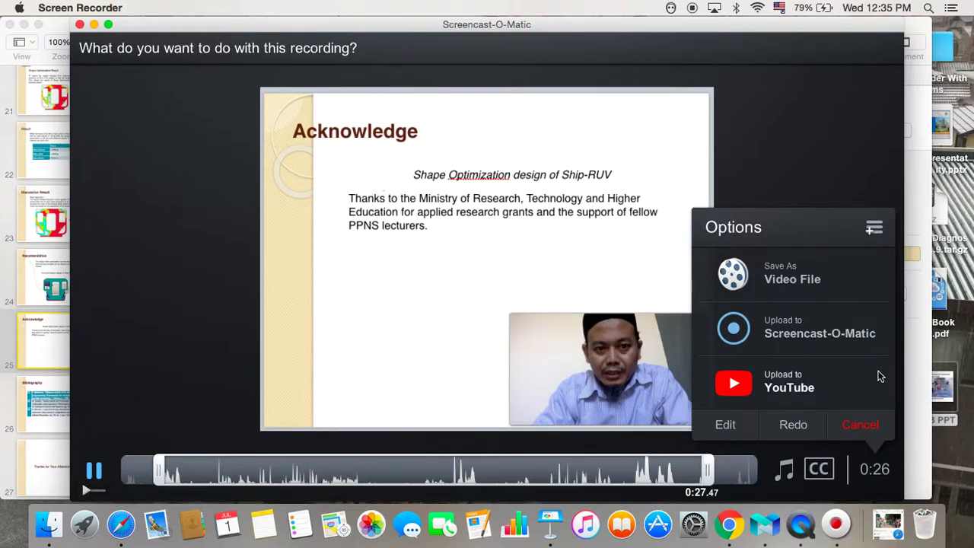
Step: Close the Screencast-O-Matic recording window, prompting whether to keep the 0:26 recording
left_click(861, 429)
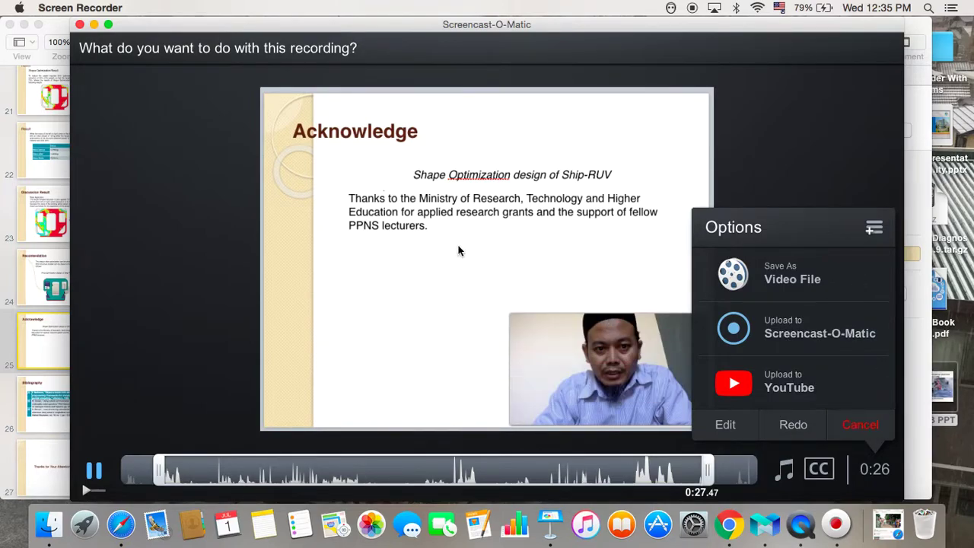
left_click(79, 26)
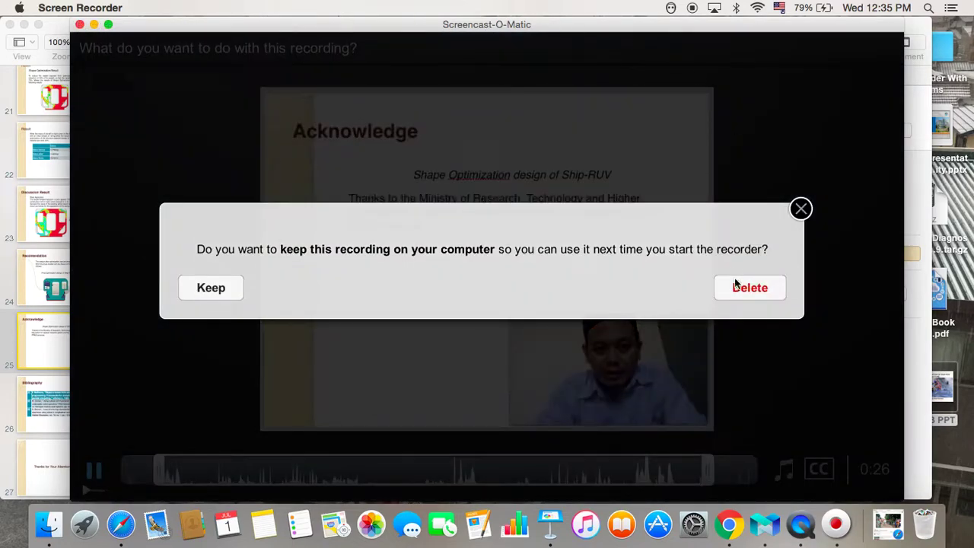